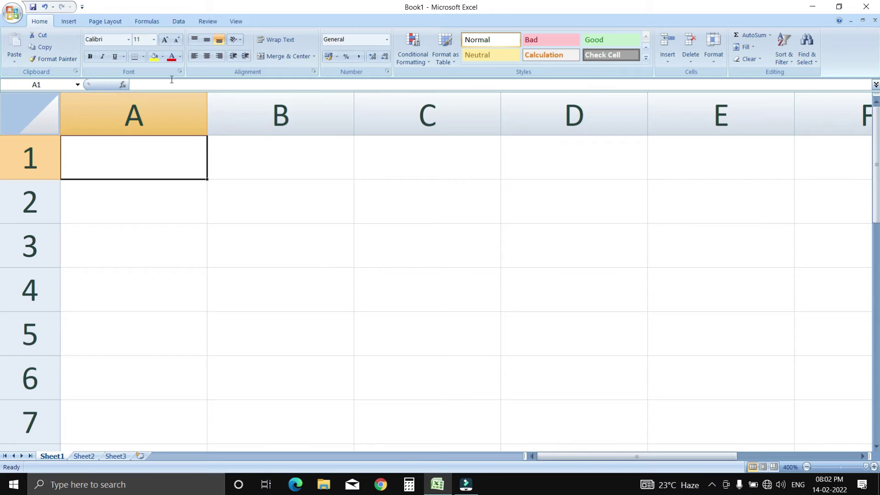
# Hide the formula bar and the row and column headings in Book1
pyautogui.click(236, 188)
pyautogui.click(152, 156)
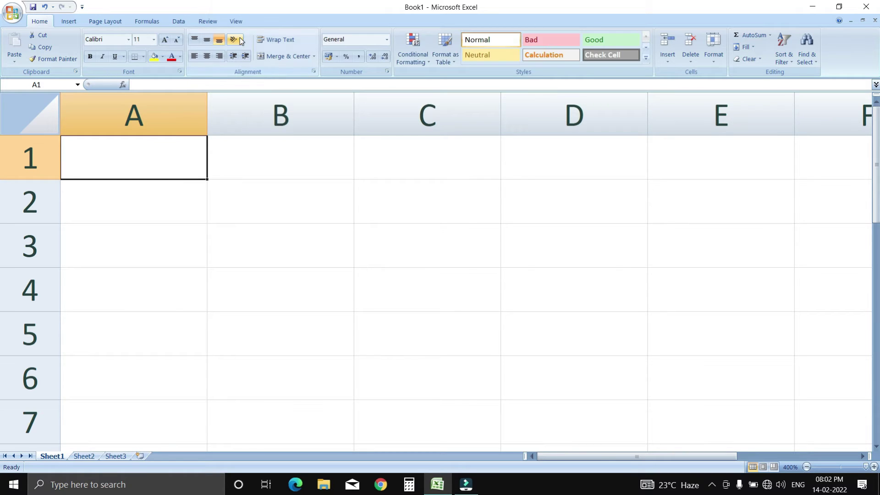
pyautogui.click(242, 20)
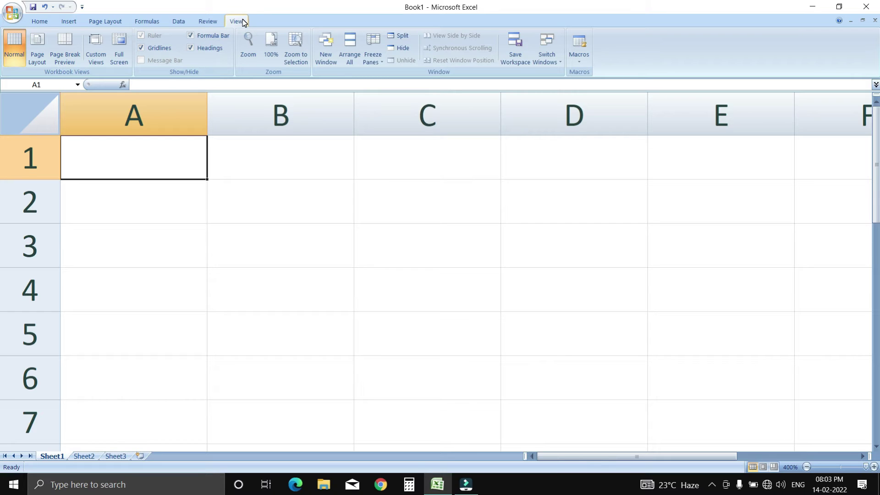
pyautogui.click(208, 37)
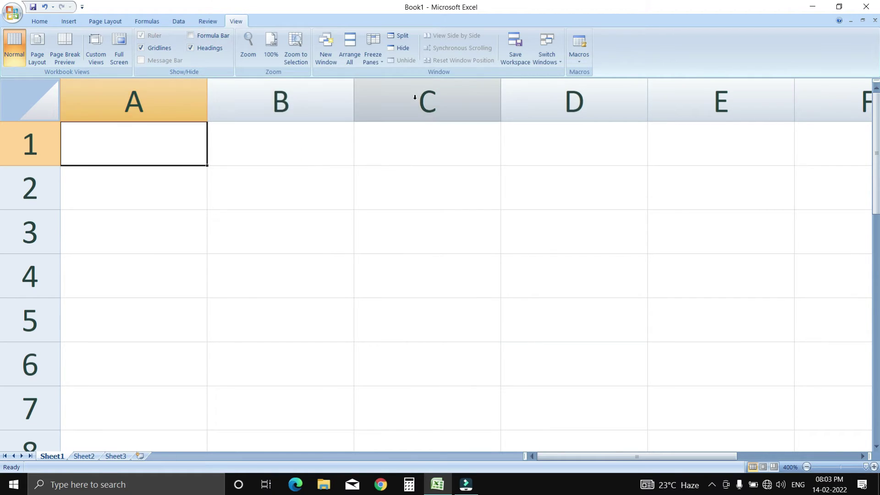
pyautogui.click(216, 52)
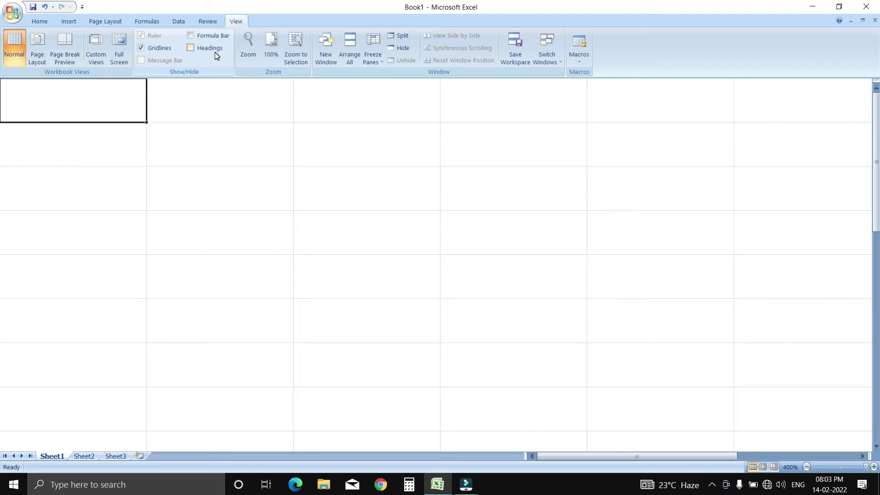
# Select several cells in the sheet without headings and hide the gridlines
pyautogui.click(198, 134)
pyautogui.click(407, 183)
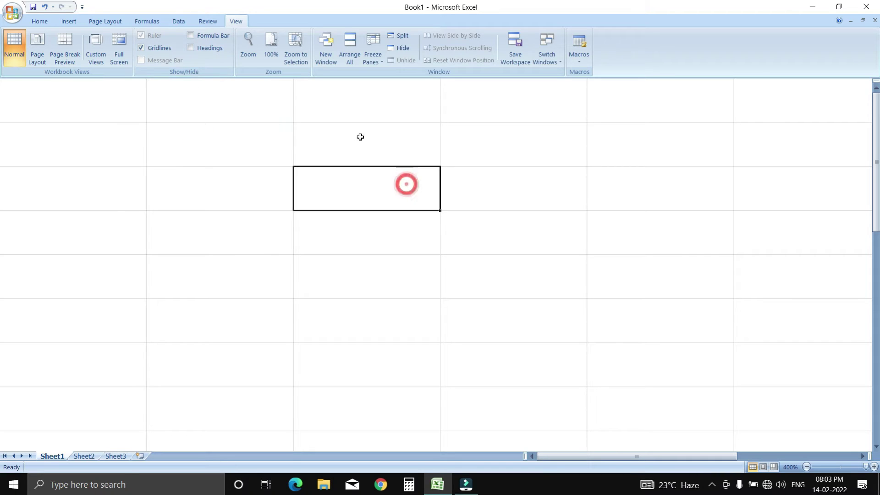
pyautogui.click(360, 136)
pyautogui.click(249, 98)
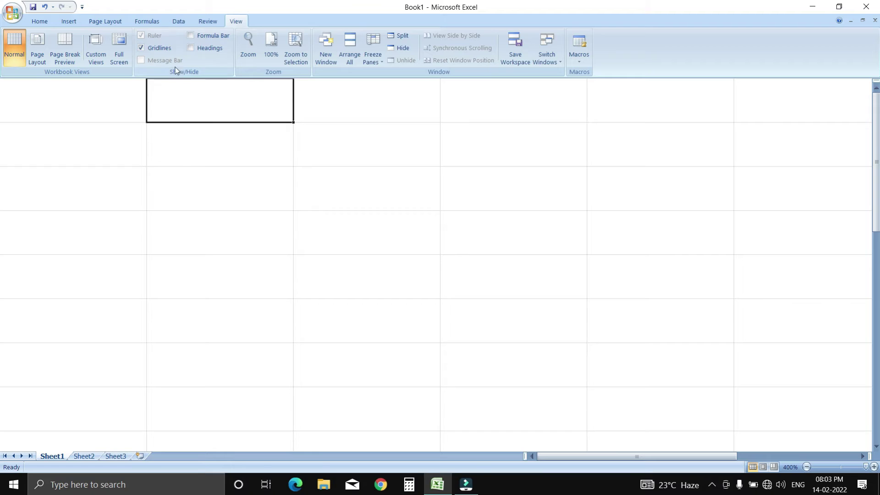
pyautogui.click(157, 51)
pyautogui.click(324, 189)
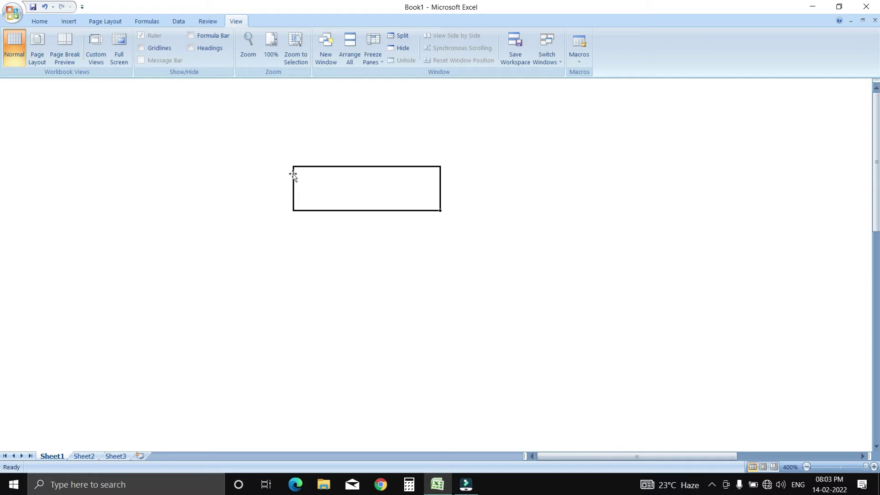
# Show the gridlines, the row and column headings and the formula bar again
pyautogui.click(143, 48)
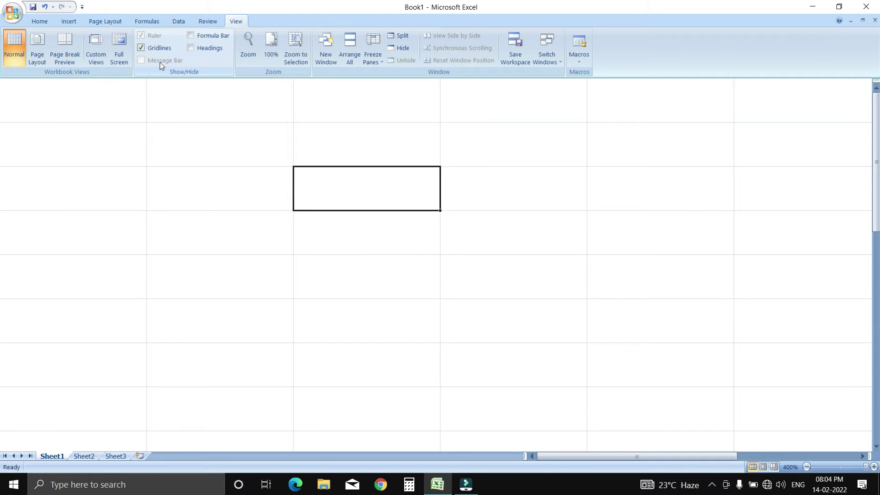
pyautogui.click(191, 48)
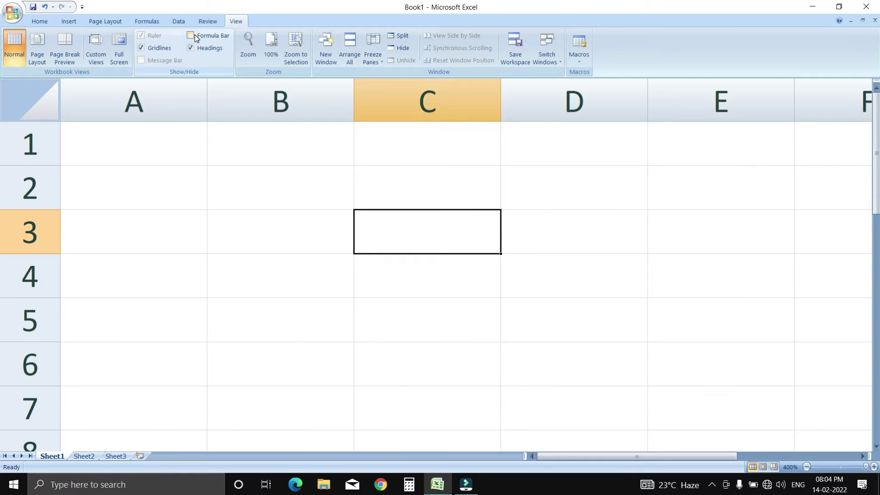
pyautogui.click(190, 35)
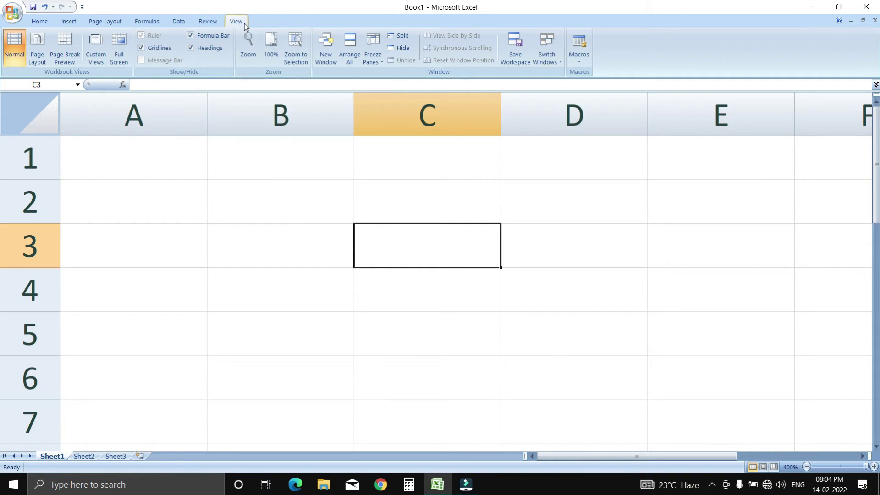
# Hide the Book1 workbook window and unhide it again
pyautogui.click(392, 48)
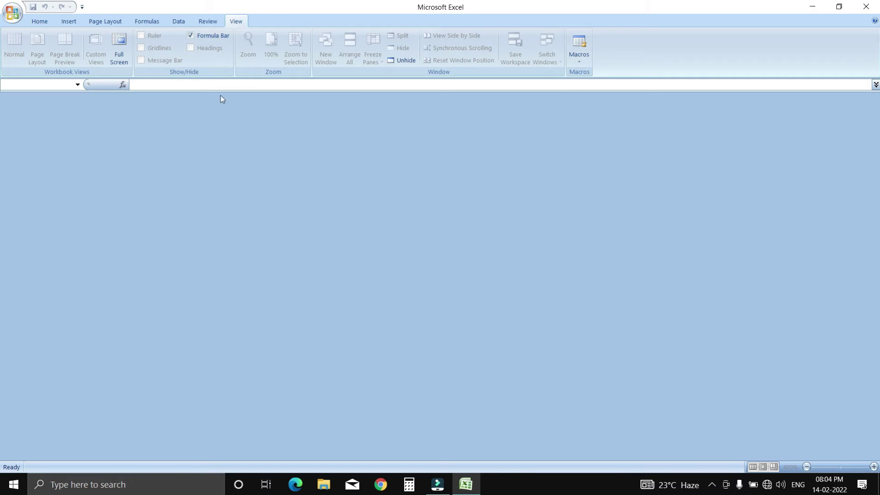
pyautogui.click(392, 60)
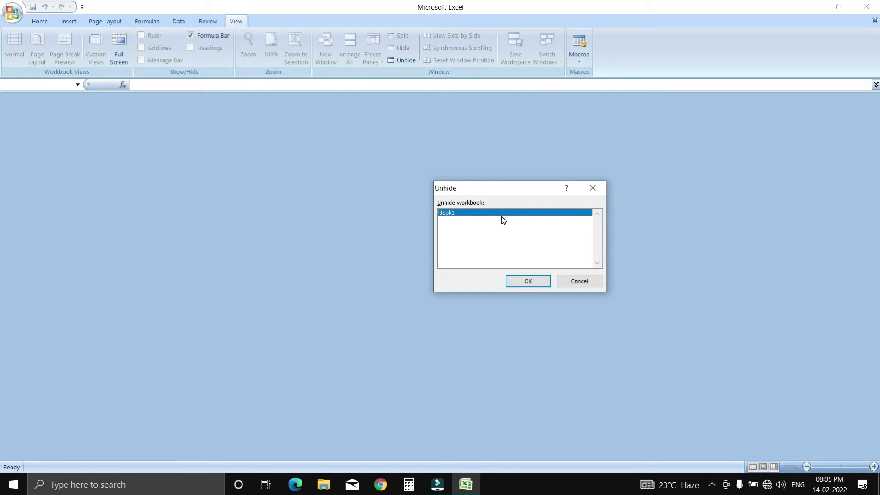
pyautogui.click(532, 280)
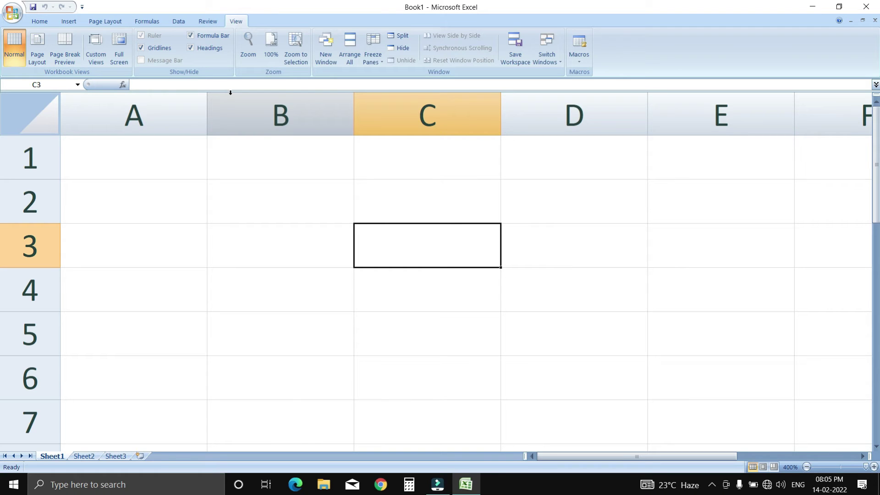
# Create a new workbook from the installed Loan Amortization template
pyautogui.click(13, 14)
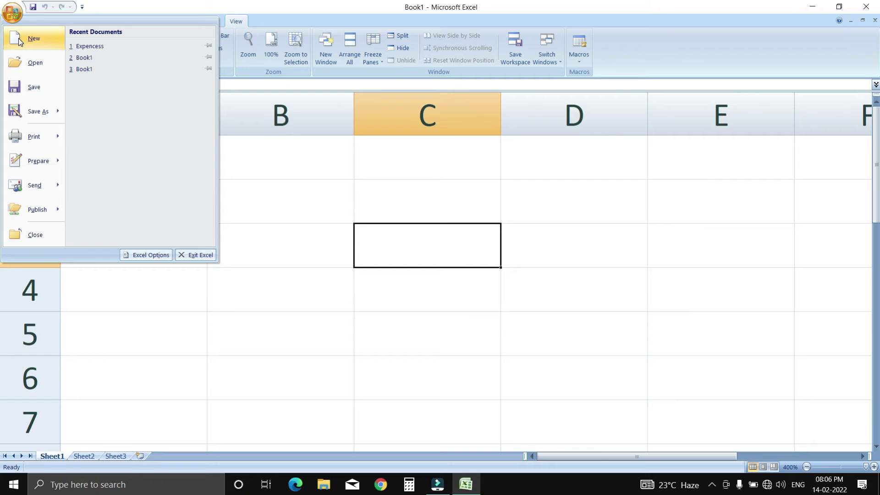
pyautogui.click(40, 47)
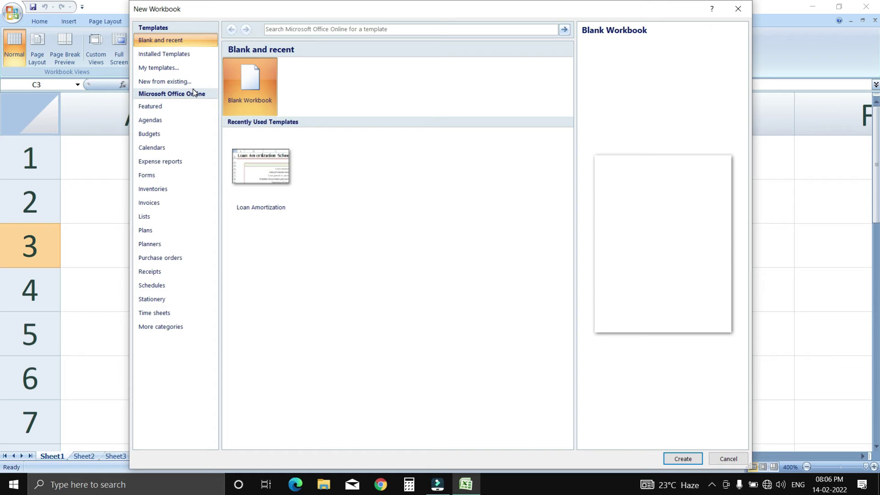
pyautogui.click(191, 55)
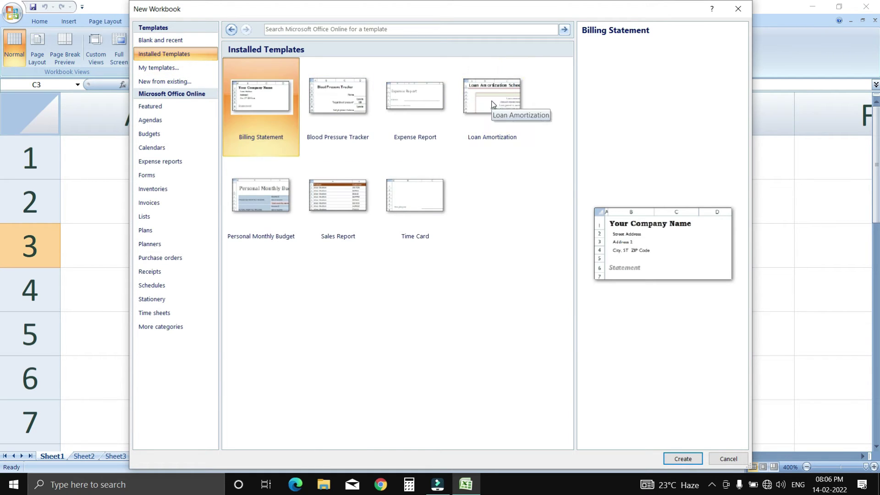
pyautogui.click(494, 124)
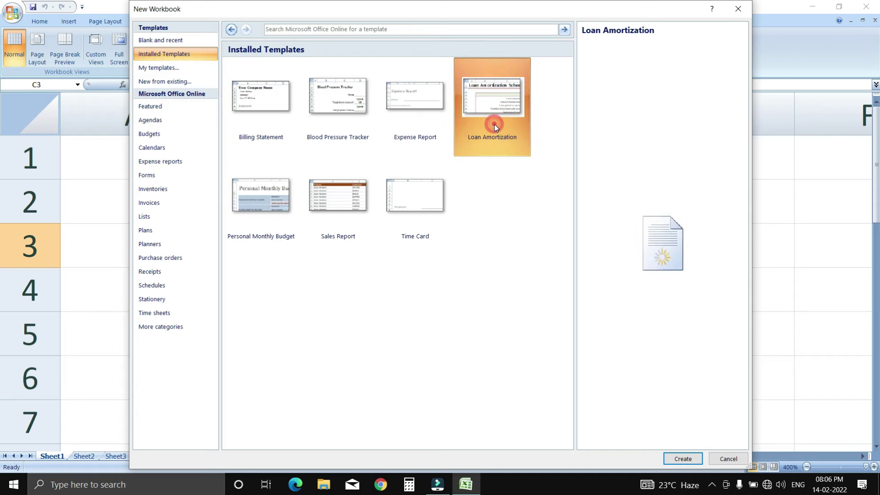
pyautogui.click(682, 459)
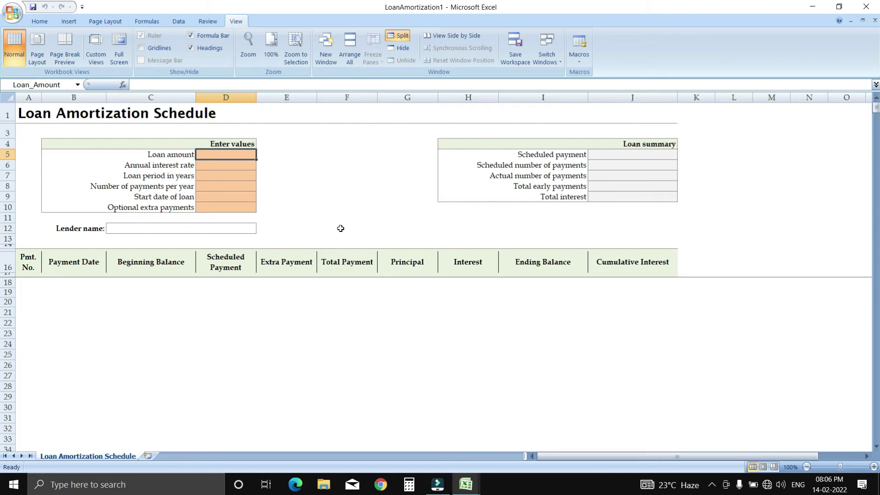
# Enter a loan amount of 200000 and an annual interest rate of 10% in the amortization schedule
pyautogui.keyDown('ctrl'); pyautogui.scroll(1, 271, 218); pyautogui.keyUp('ctrl')
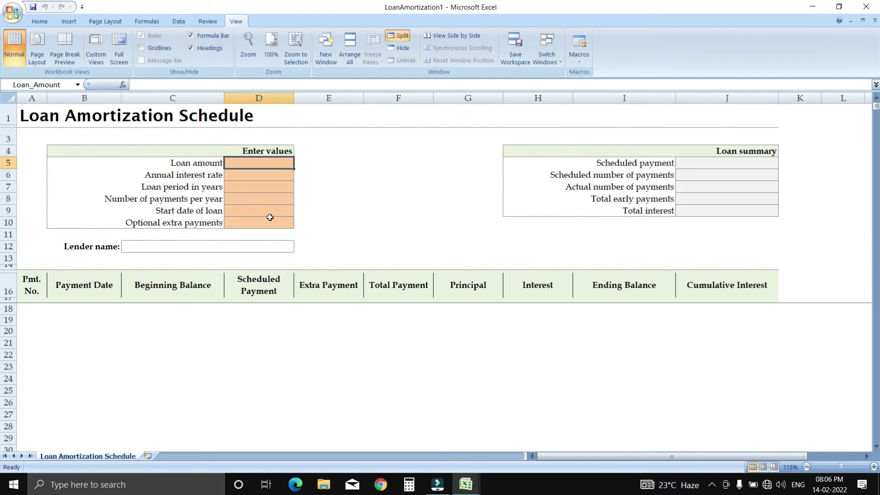
pyautogui.keyDown('ctrl'); pyautogui.scroll(1, 270, 217); pyautogui.keyUp('ctrl')
pyautogui.keyDown('ctrl'); pyautogui.scroll(-1, 271, 217); pyautogui.keyUp('ctrl')
pyautogui.write('2')
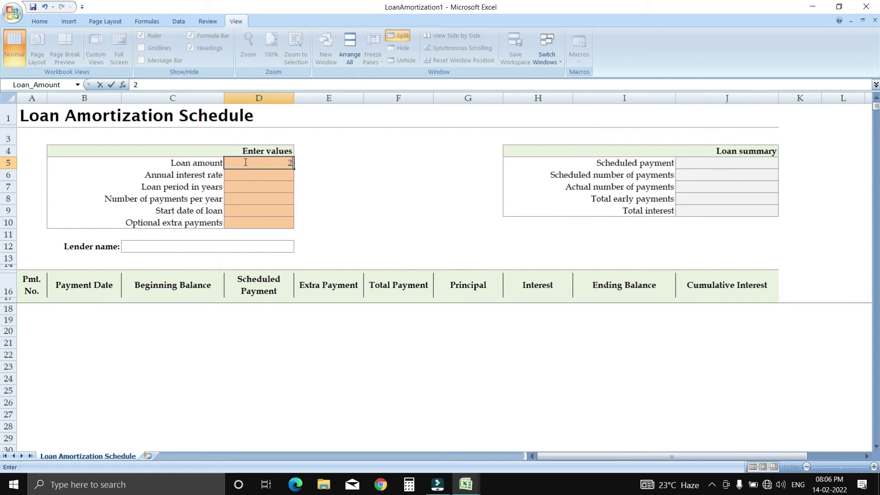
pyautogui.write('00000')
pyautogui.press('Return')
pyautogui.write('10')
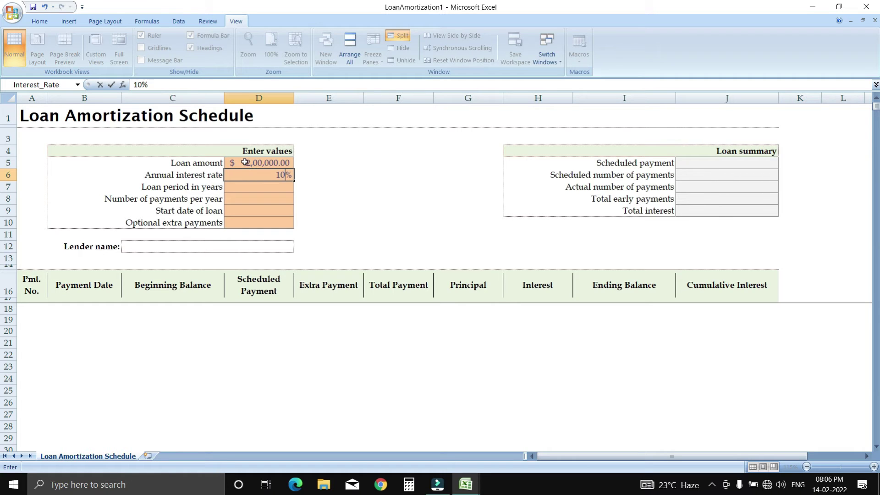
pyautogui.press('Return')
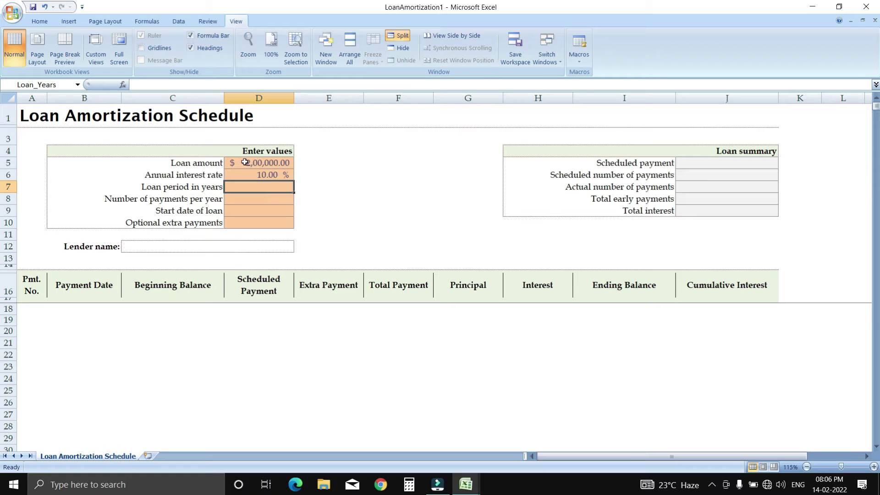
# Set the loan period to 2 years and the number of payments per year to 2
pyautogui.write('2')
pyautogui.press('Return')
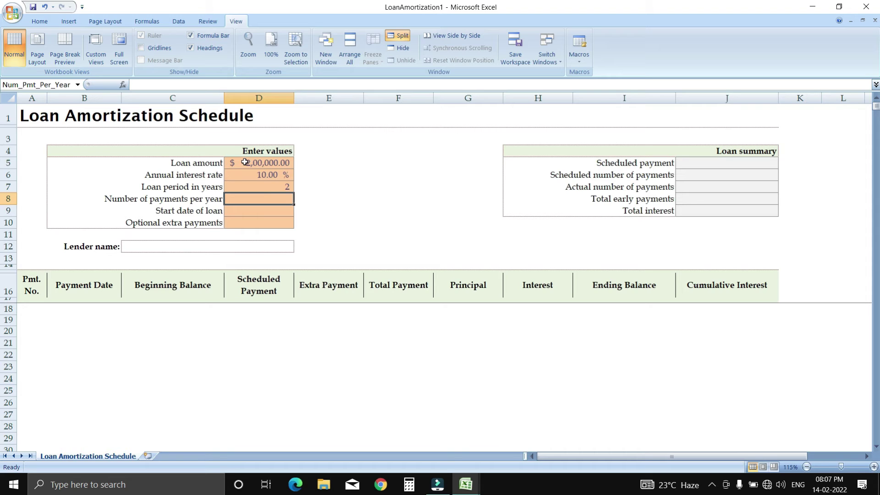
pyautogui.write('2')
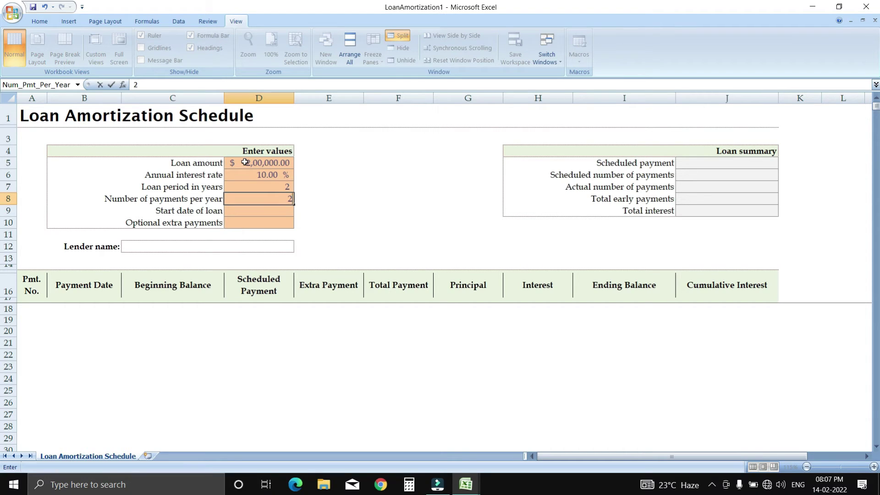
pyautogui.press('Return')
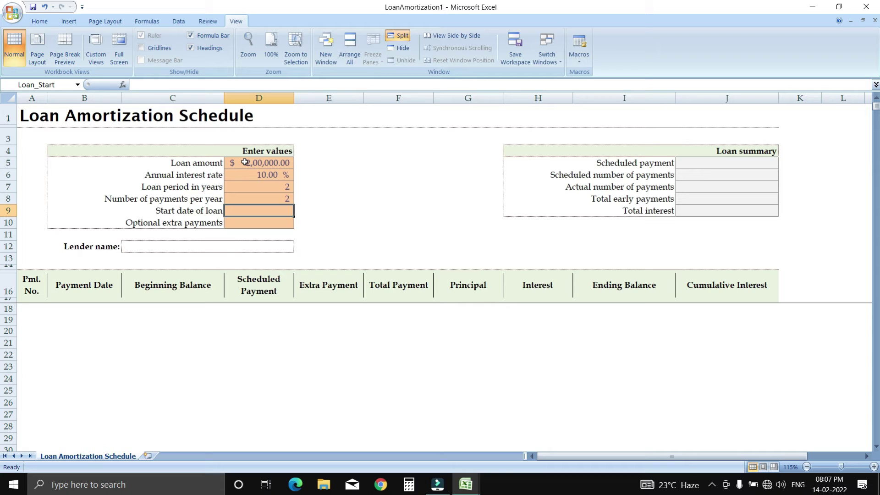
# Set the loan's start date to 15/2/2022 and fill in the lender's name, leaving the optional extra payments empty
pyautogui.write('15/2')
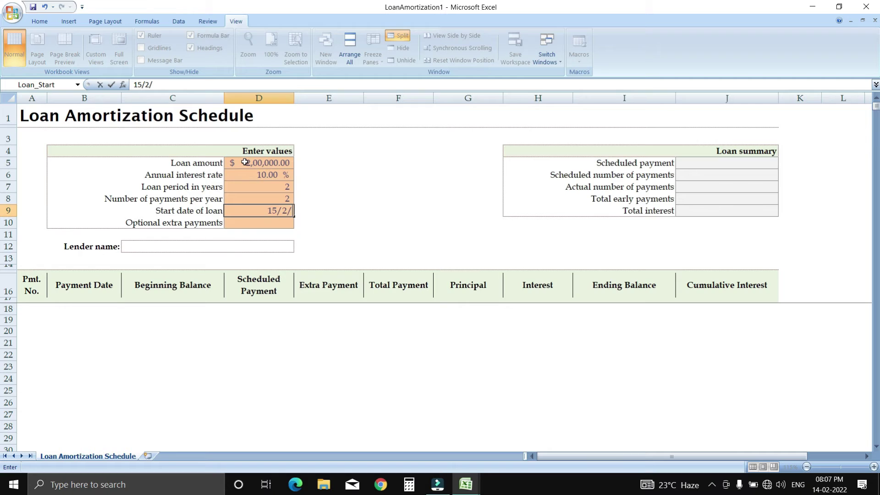
pyautogui.write('/2022')
pyautogui.press('Return')
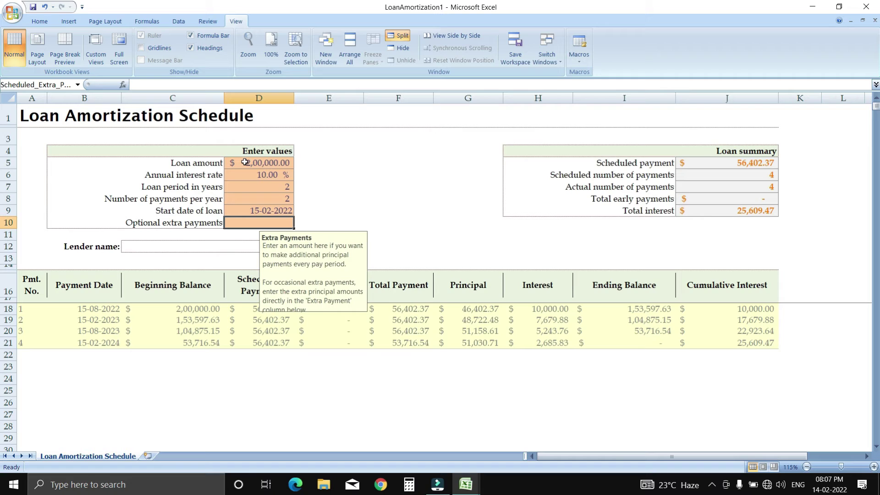
pyautogui.press('Return')
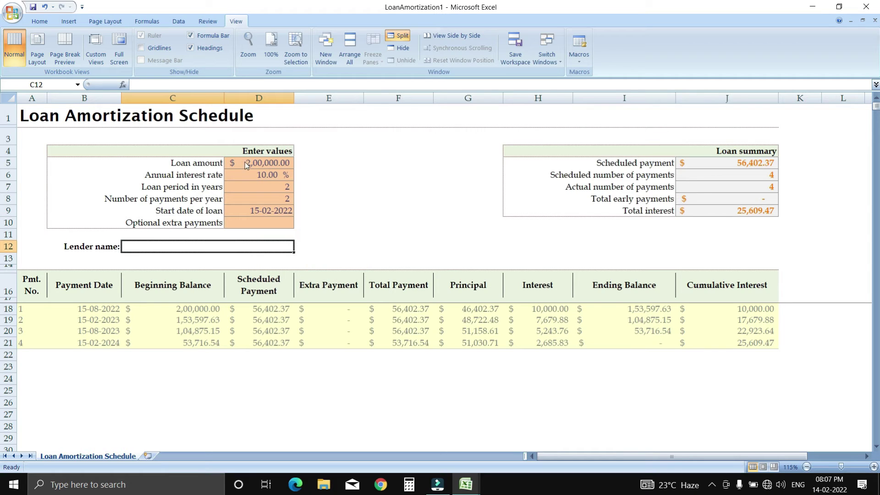
pyautogui.write('monu')
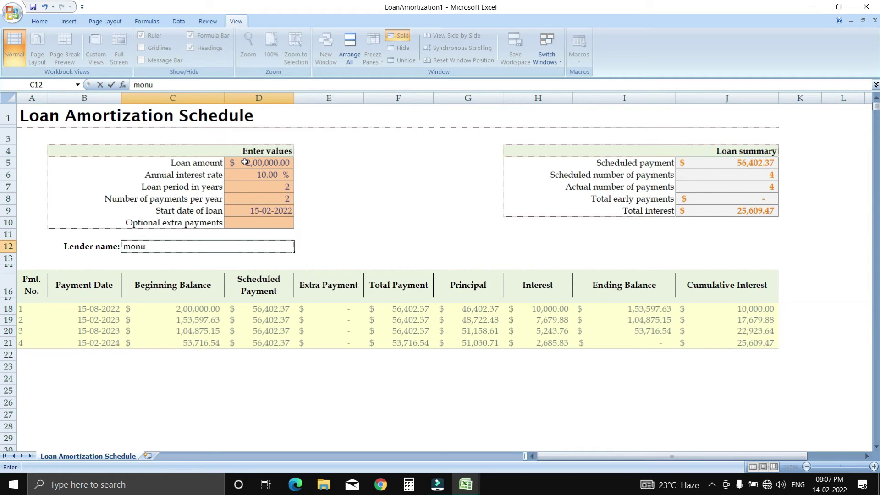
pyautogui.press('Return')
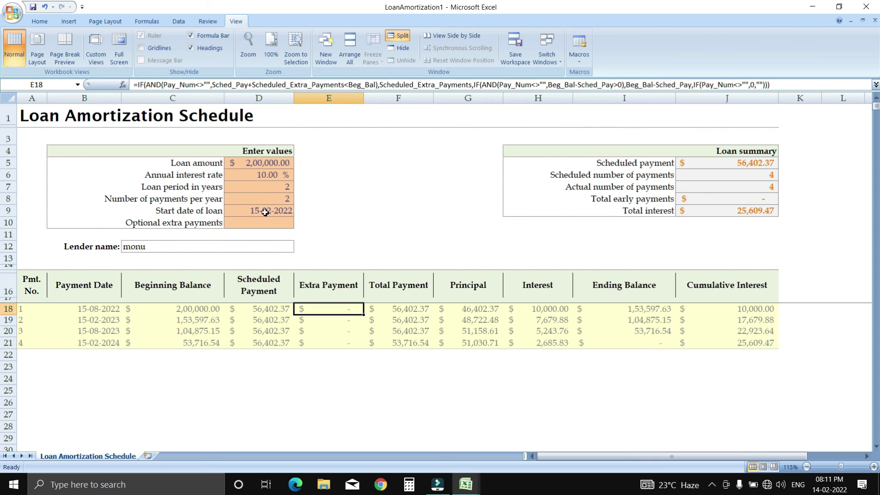
# Review the loan amount, interest rate, loan period and payments per year, along with the last payment's ending balance
pyautogui.click(265, 199)
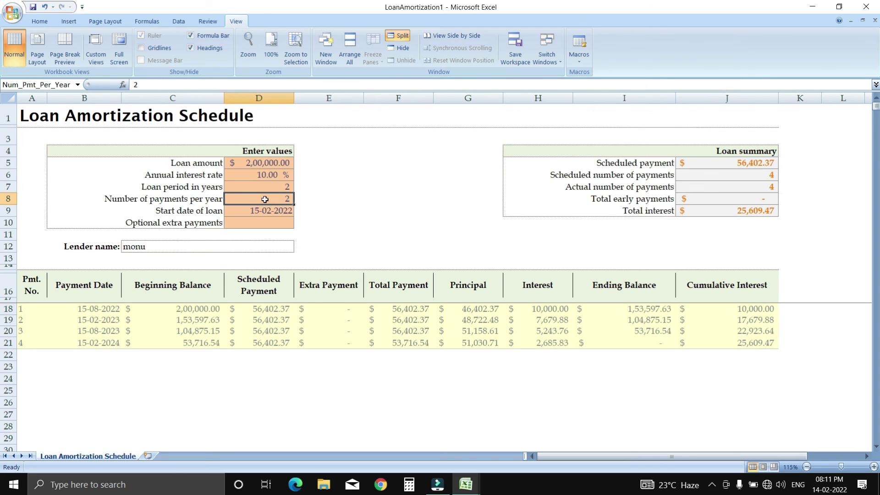
pyautogui.click(269, 165)
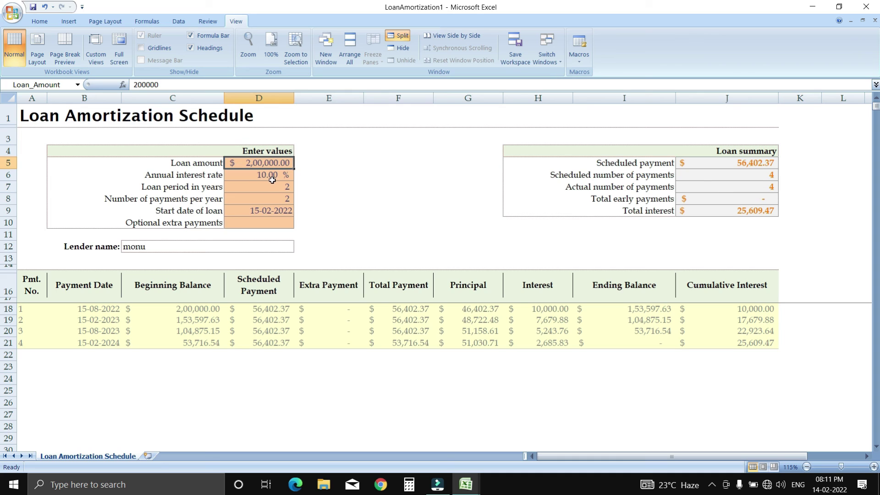
pyautogui.click(272, 179)
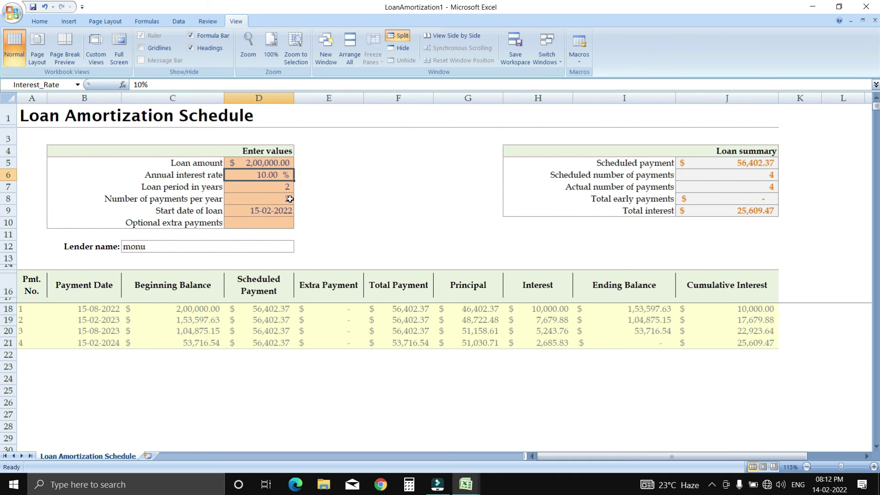
pyautogui.click(273, 186)
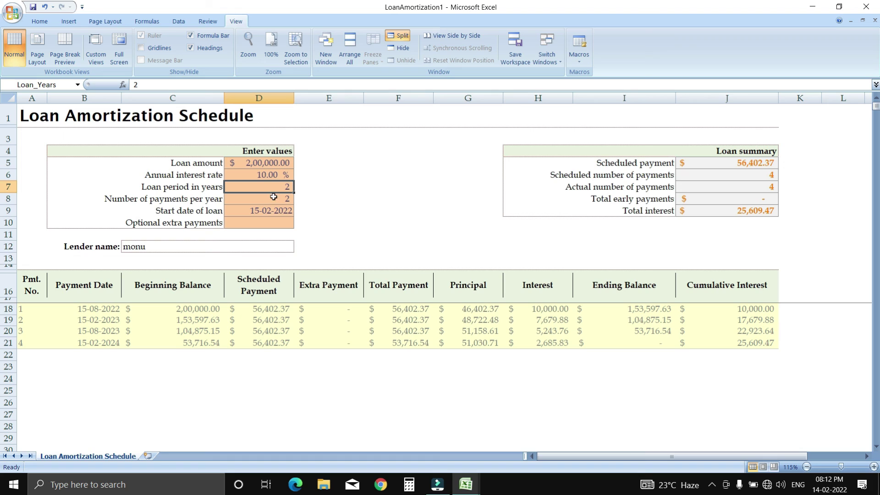
pyautogui.click(274, 197)
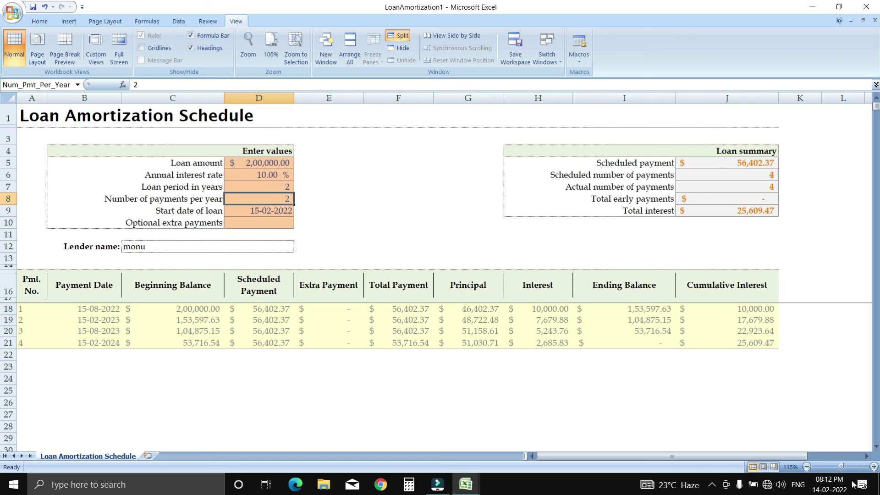
pyautogui.click(654, 343)
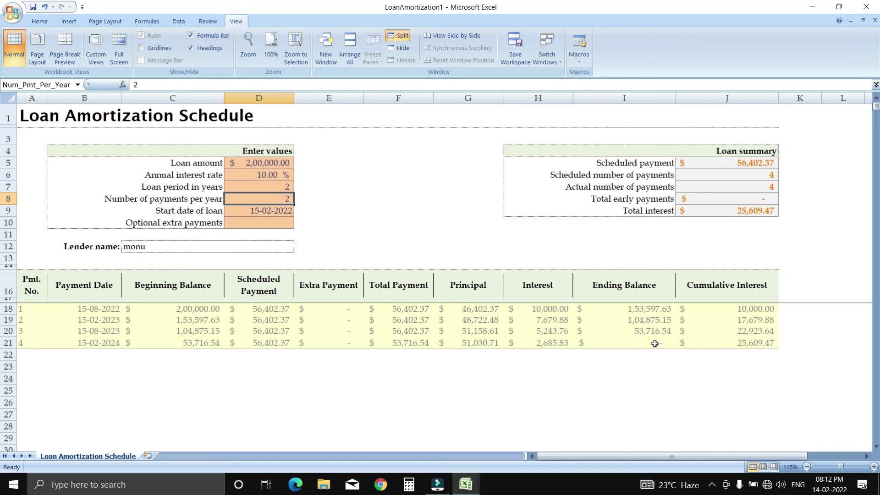